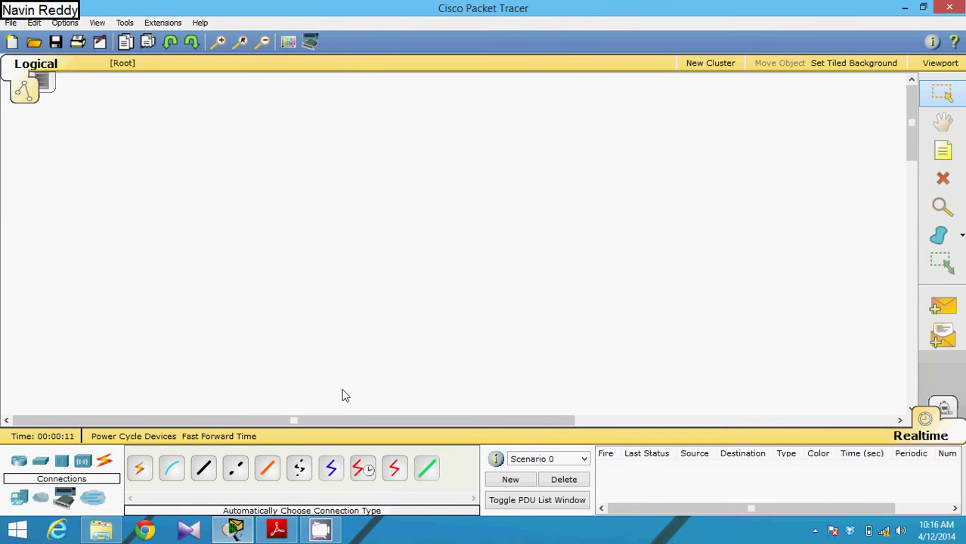
Step: Bring the TY_Syllabus.pdf syllabus in Adobe Reader to the front
click(277, 530)
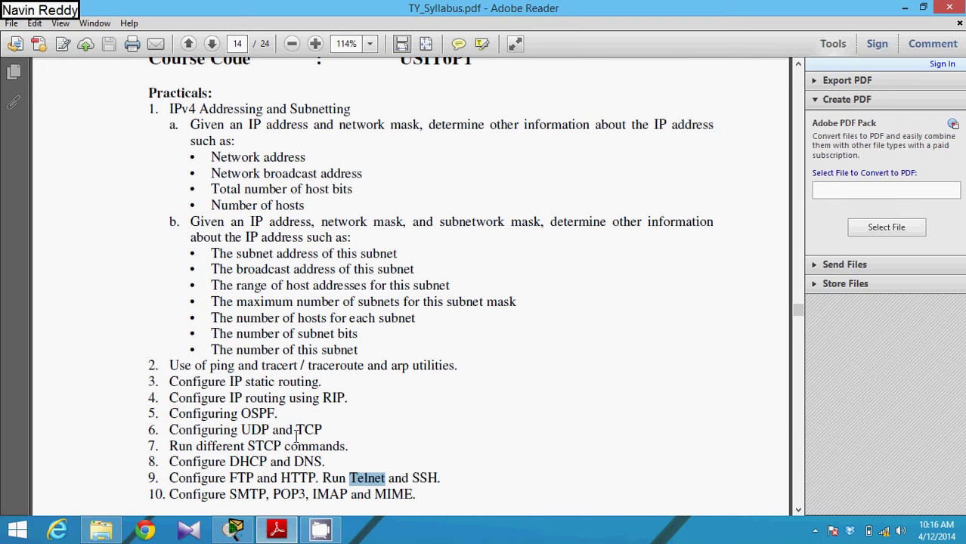
Step: Go back to the empty Packet Tracer workspace after reading the Telnet practical
click(234, 531)
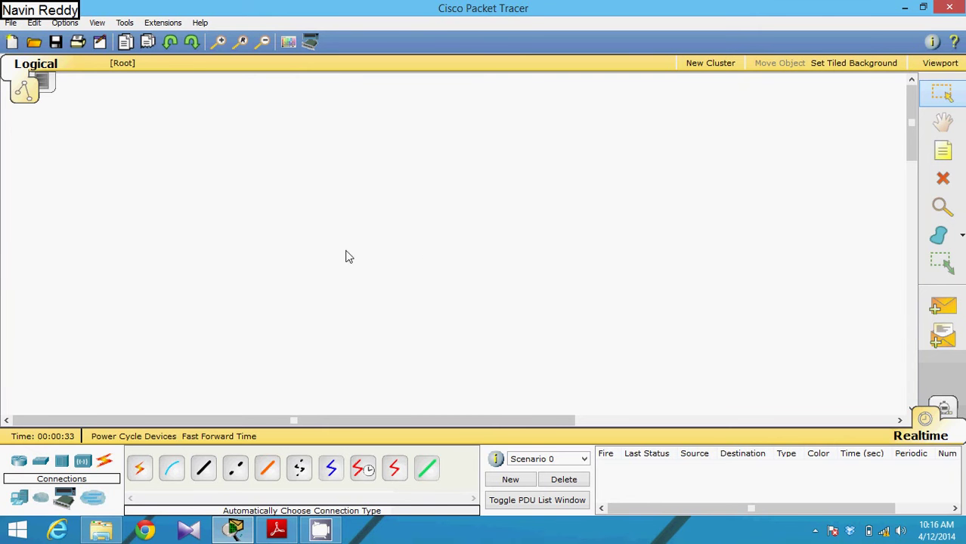
Step: Place a Router-PT router, Router0, in the workspace
click(23, 466)
click(363, 468)
click(352, 186)
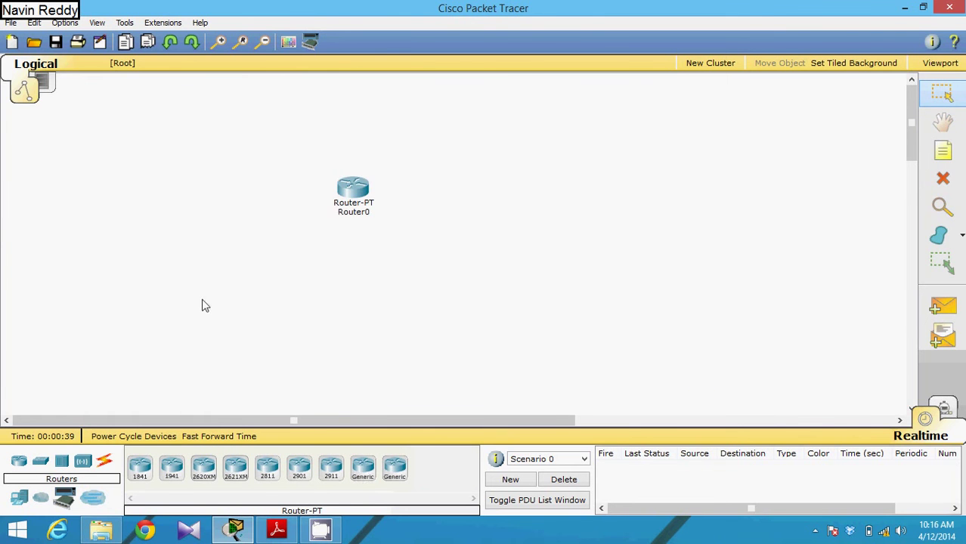
Step: Place a PC-PT computer, PC0, below the router and briefly view its window
click(18, 499)
click(140, 468)
click(338, 361)
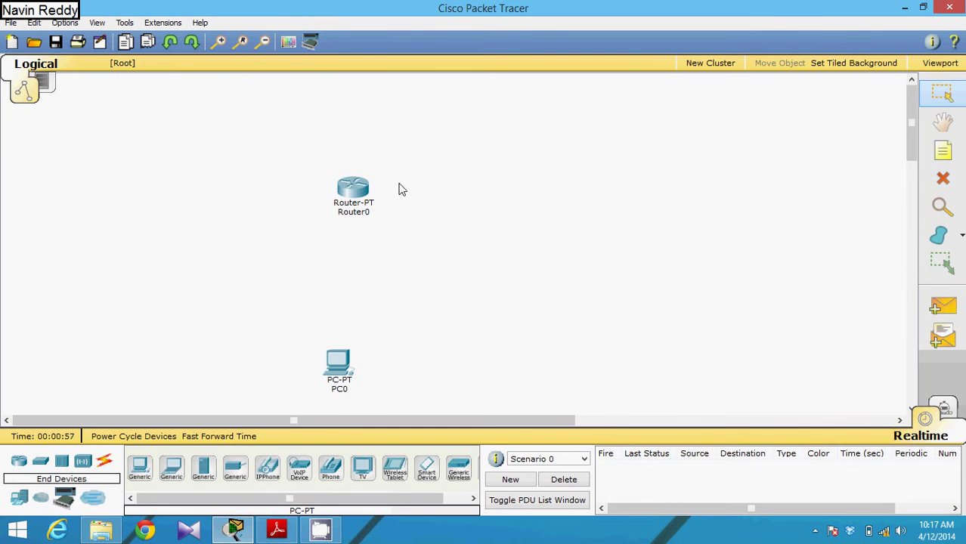
click(337, 361)
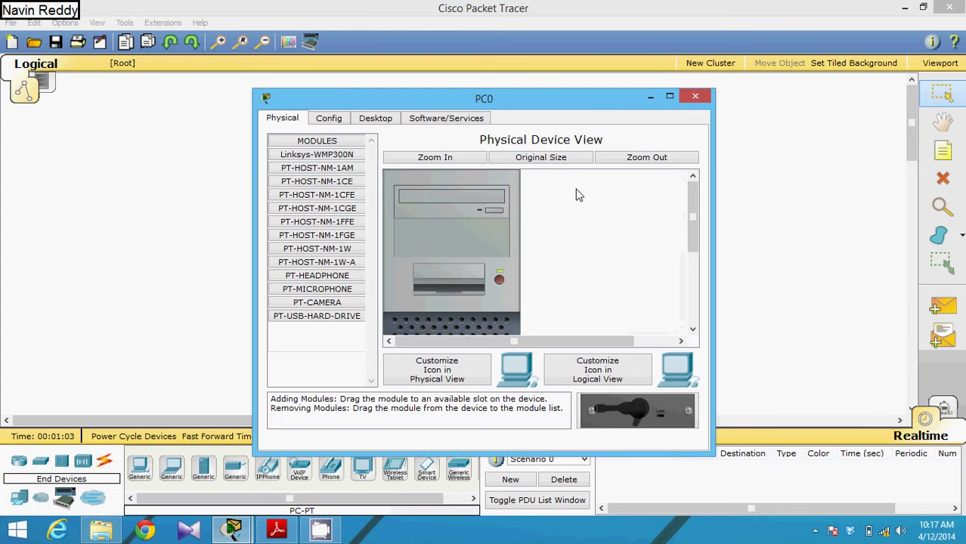
click(694, 96)
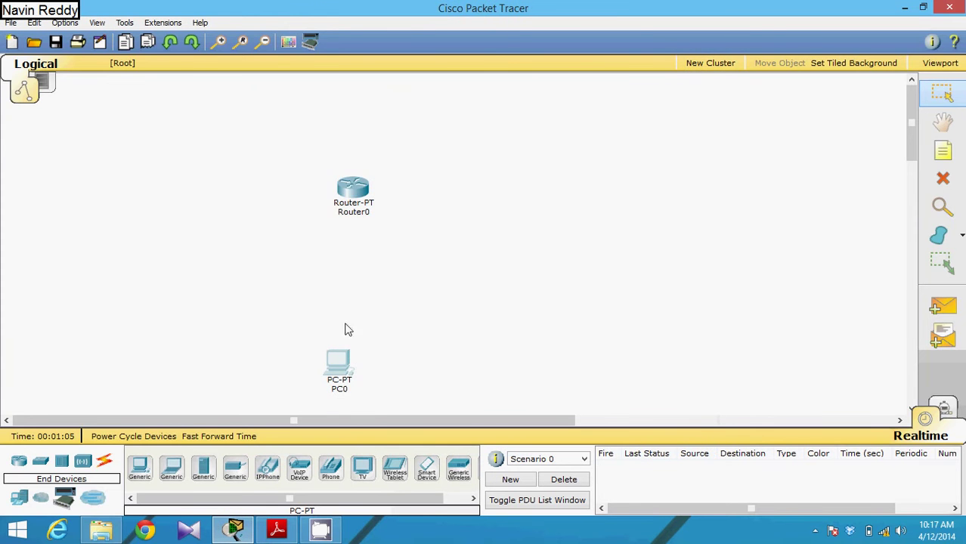
Step: Cable PC0 to Router0 using the automatic connection type and open Router0's window
click(106, 461)
click(140, 468)
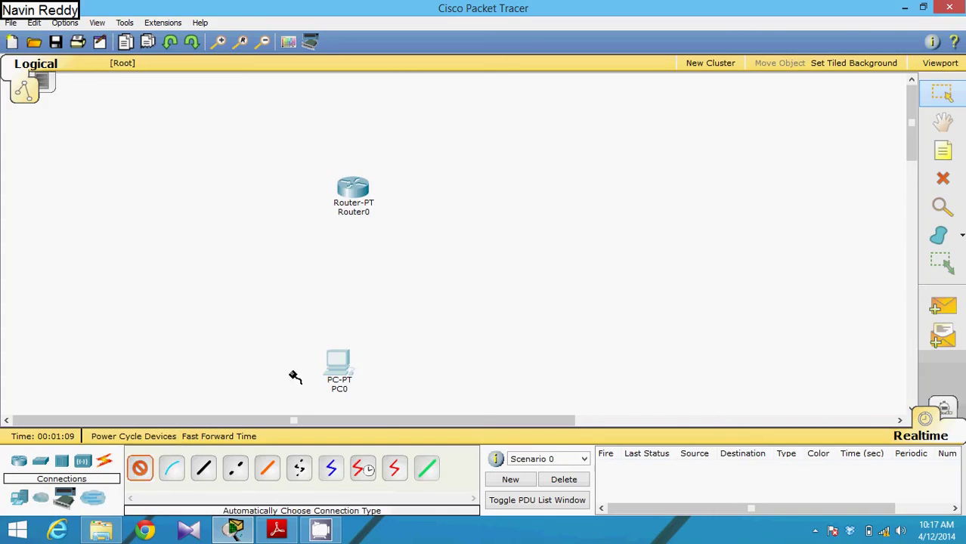
click(338, 361)
click(353, 187)
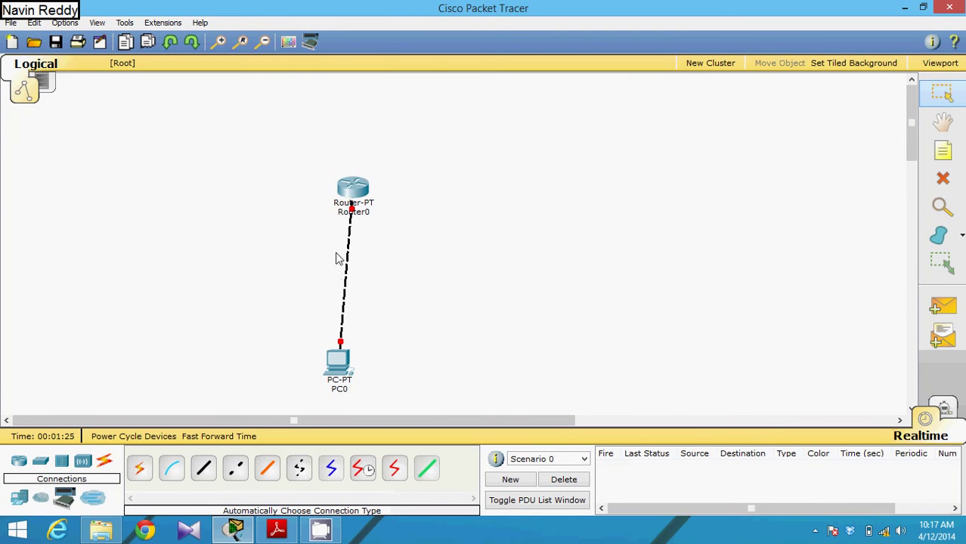
click(353, 183)
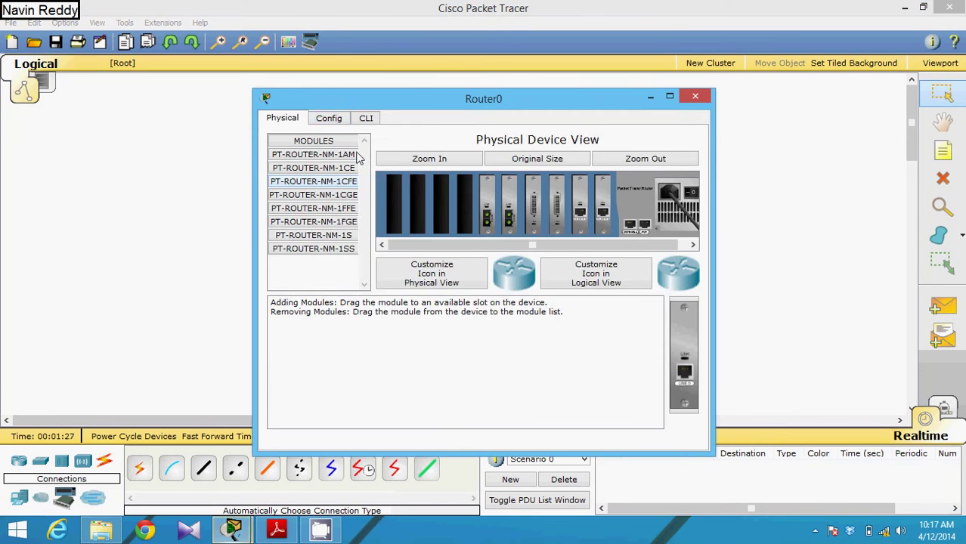
Step: Set FastEthernet0/0 to 192.168.1.1 with default mask 255.255.255.0 and switch the port on
click(333, 121)
click(334, 236)
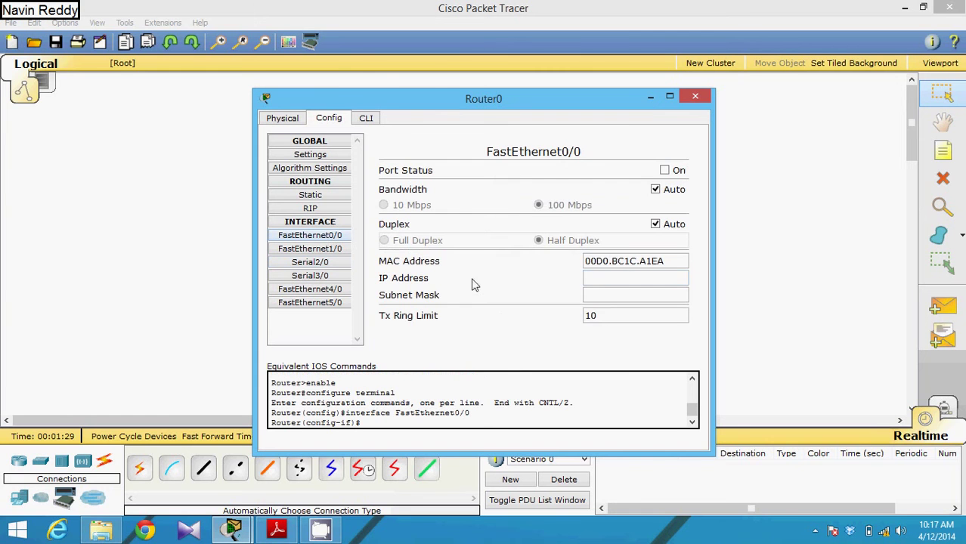
text(192.168.1.1)
click(632, 295)
click(664, 171)
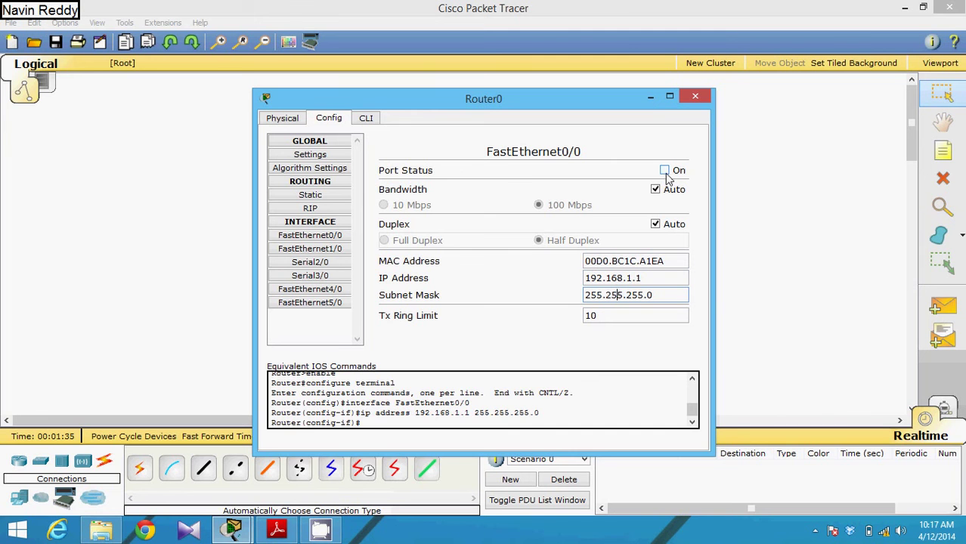
click(695, 96)
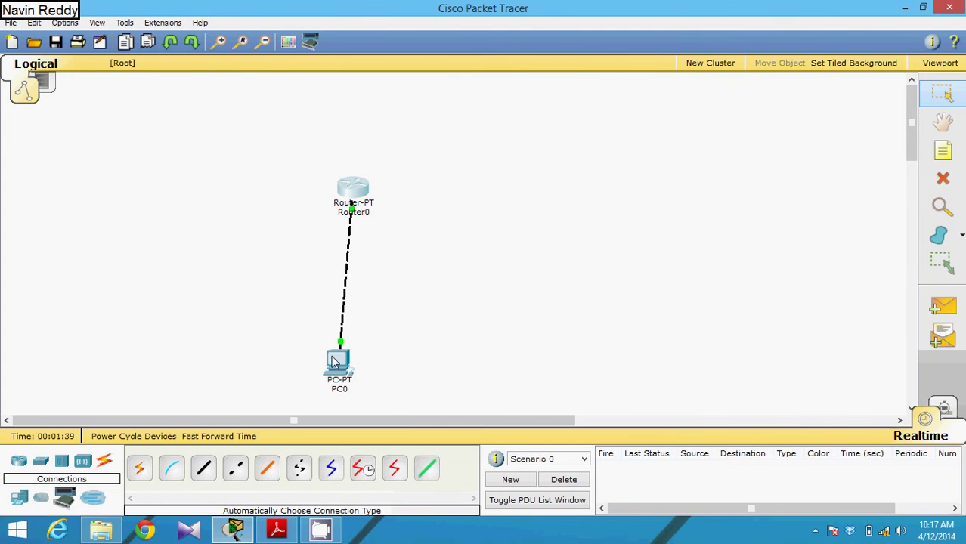
Step: In PC0's IP Configuration, enter 192.168.1.2, default mask 255.255.255.0, and gateway 192.168.1.1
click(338, 365)
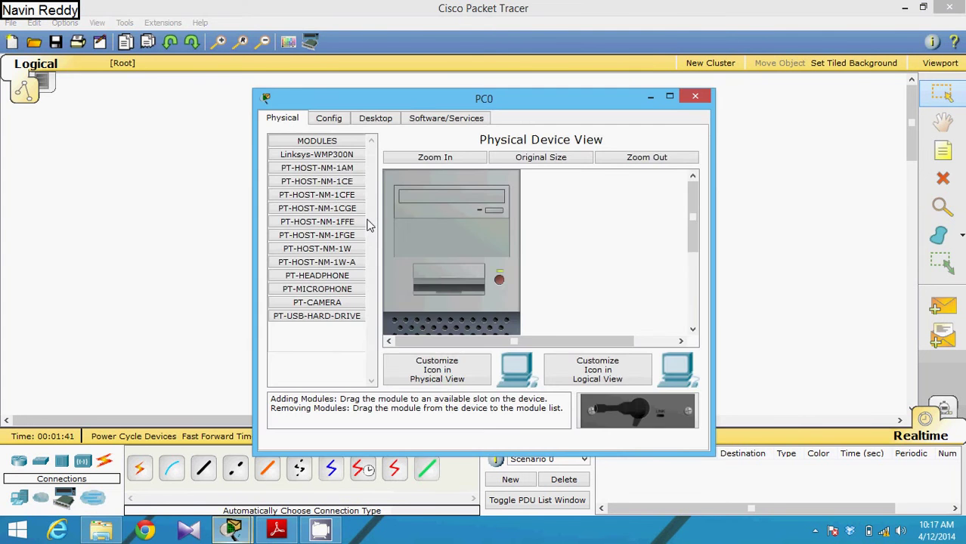
click(374, 118)
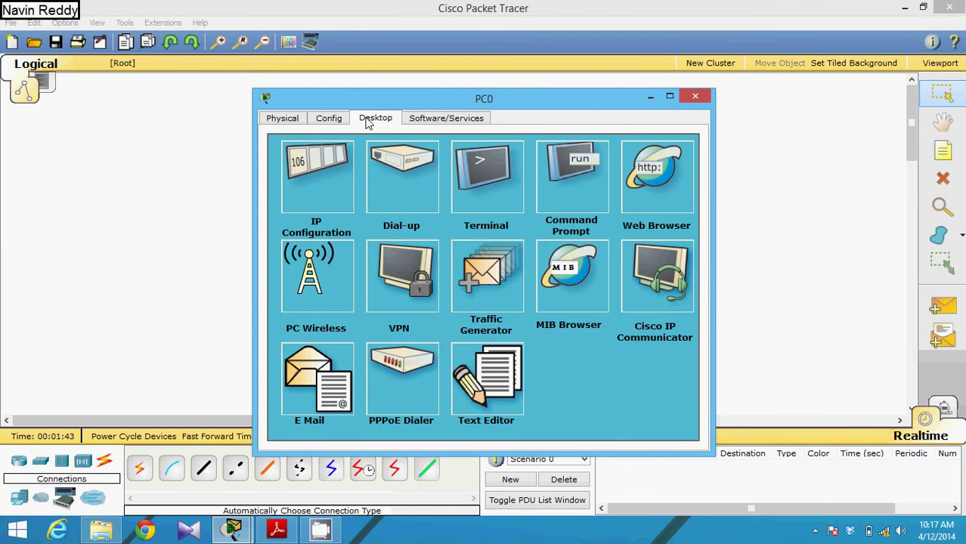
click(317, 172)
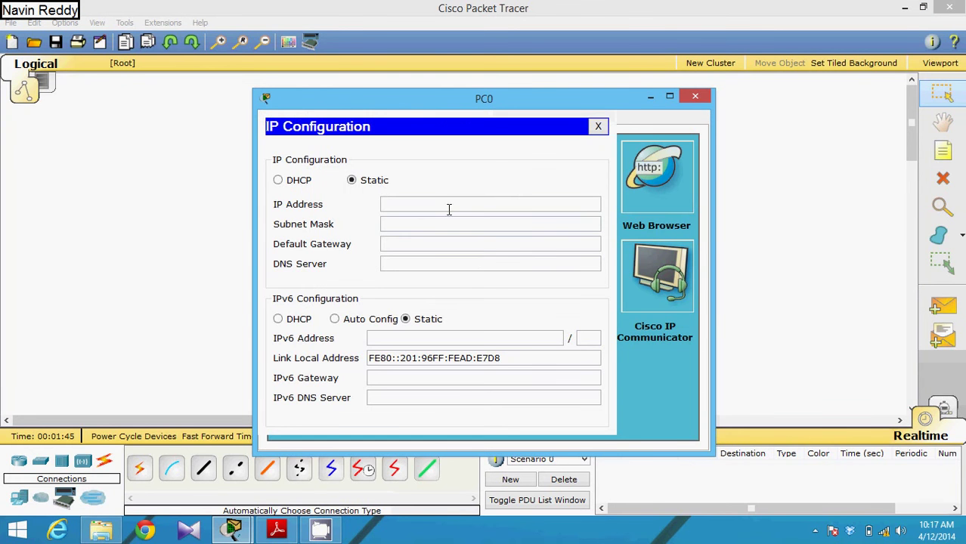
text(192.168.1.2)
click(430, 222)
click(413, 244)
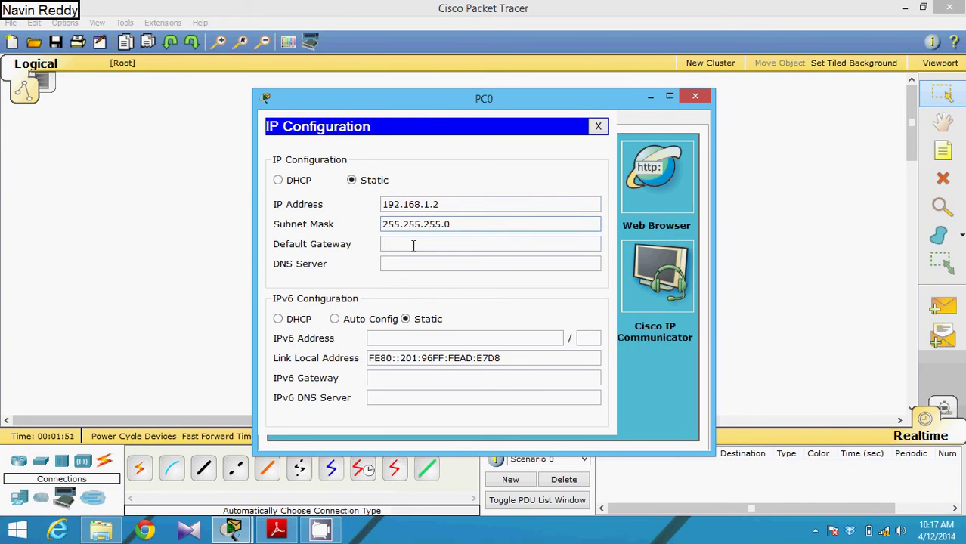
text(192.168.1.1)
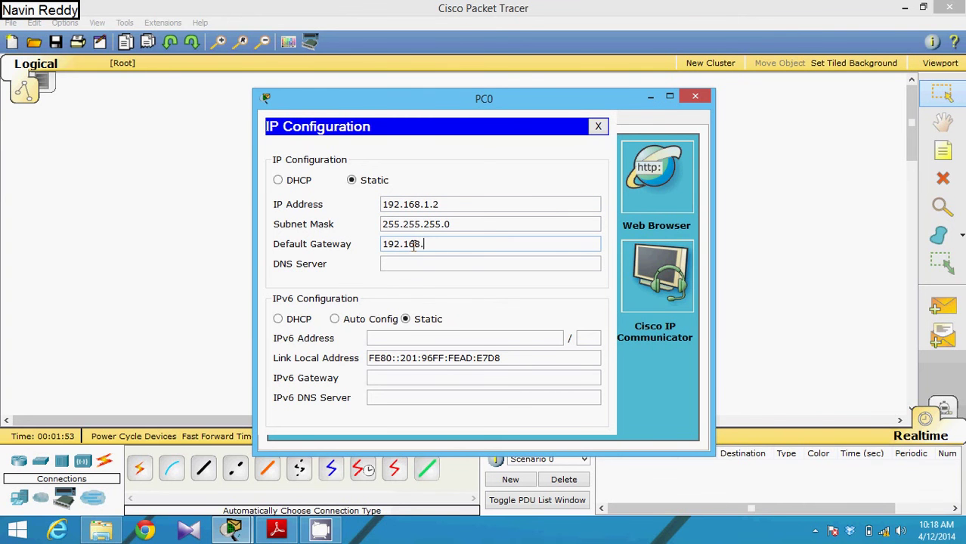
click(695, 96)
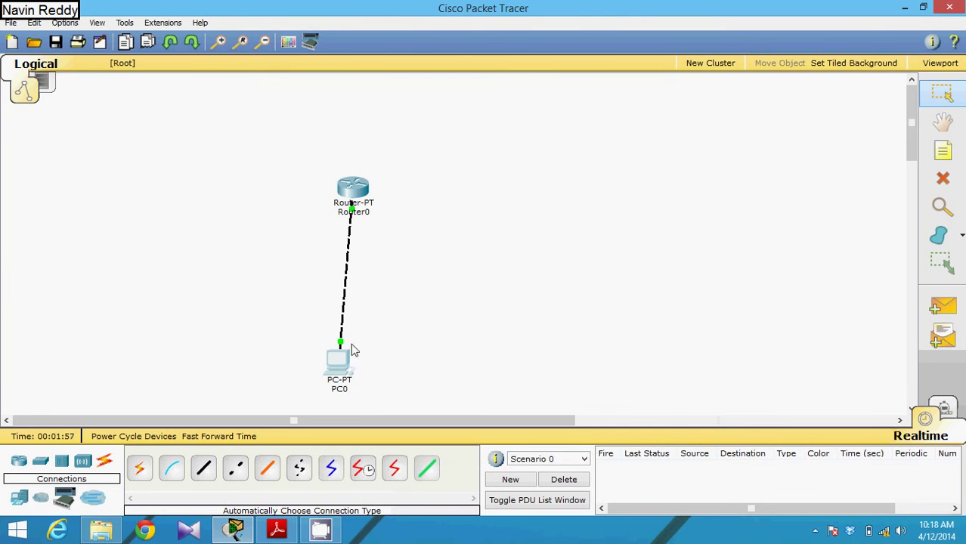
Step: Nudge PC0 right and run 'telnet 192.168.1.1' from its Command Prompt
mouse_move(340, 360)
mouse_down()
mouse_move(359, 364)
mouse_move(349, 359)
mouse_up()
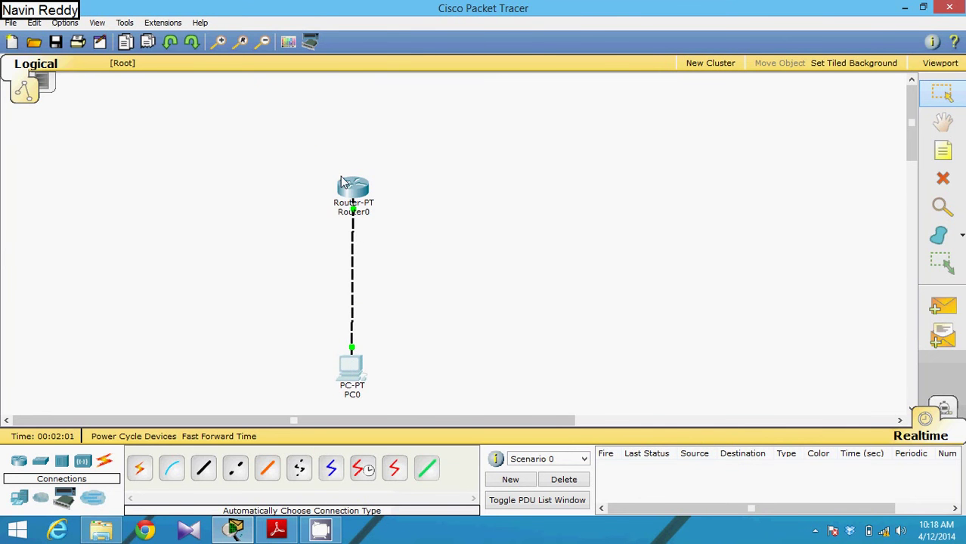
click(344, 361)
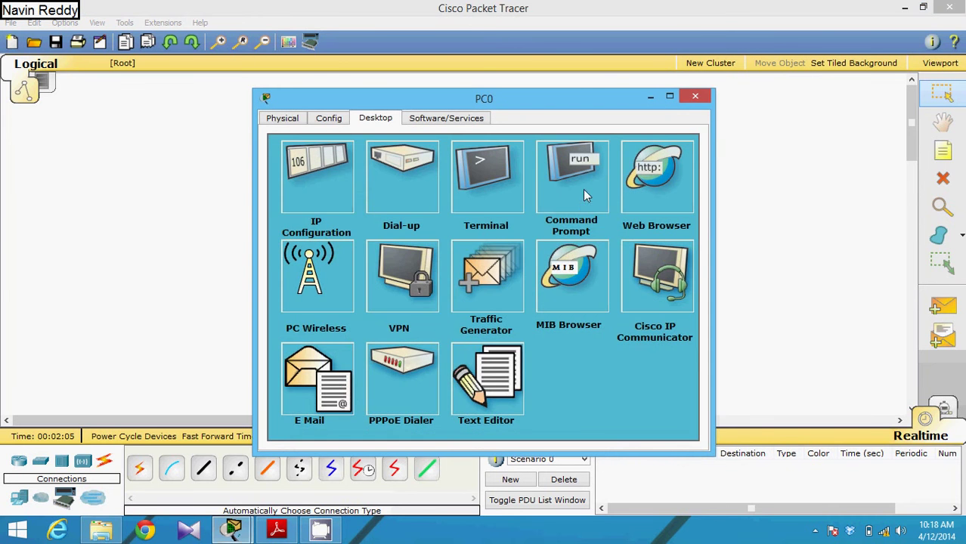
click(583, 189)
text(tel)
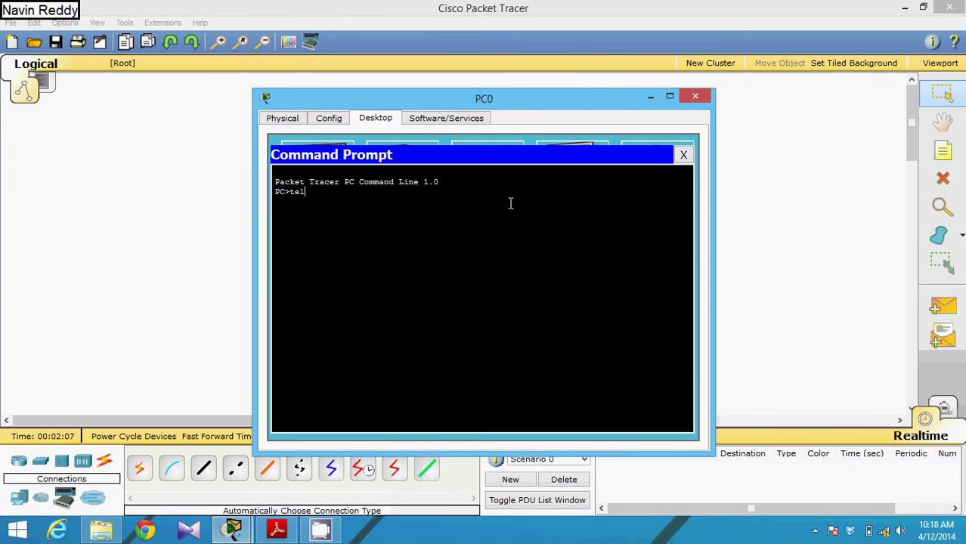
text(net 192.168.1.1)
key(Return)
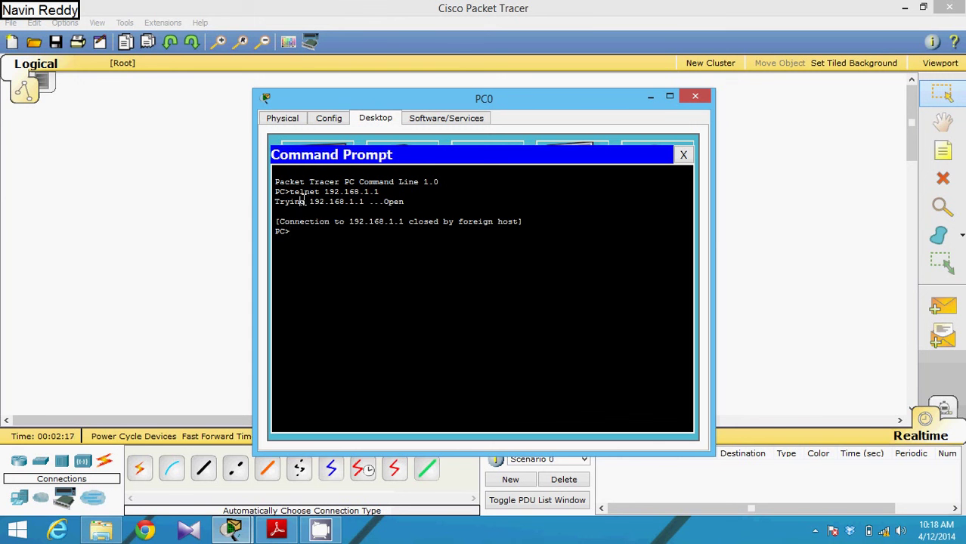
Step: Highlight the 'closed by foreign host' output, then close PC0's window
drag(301, 200, 365, 198)
click(364, 221)
drag(520, 221, 353, 221)
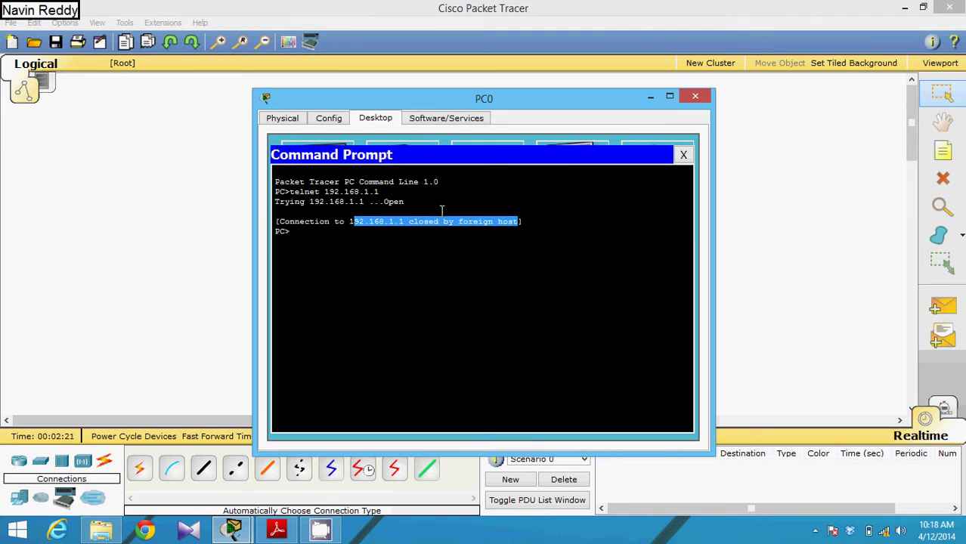
click(694, 98)
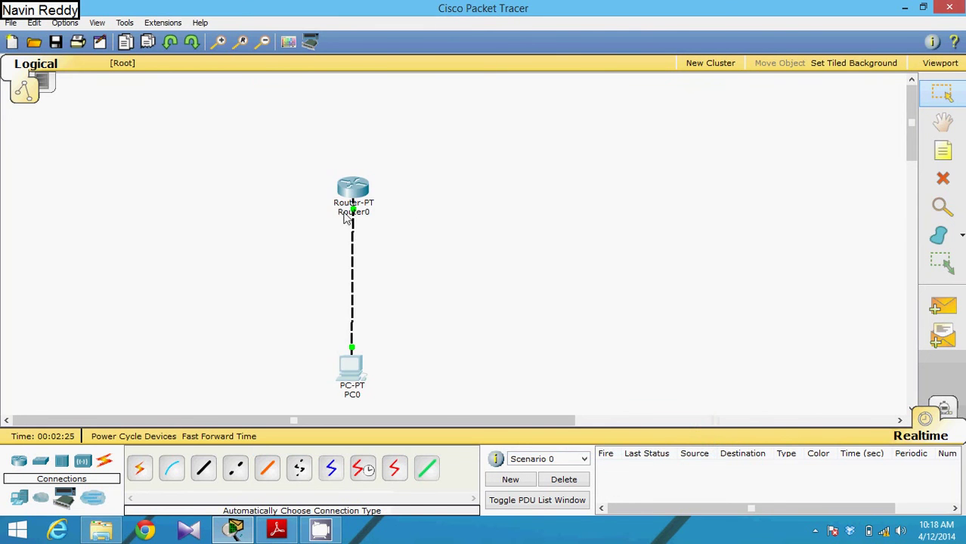
Step: In Router0's CLI, exit interface configuration mode
click(345, 188)
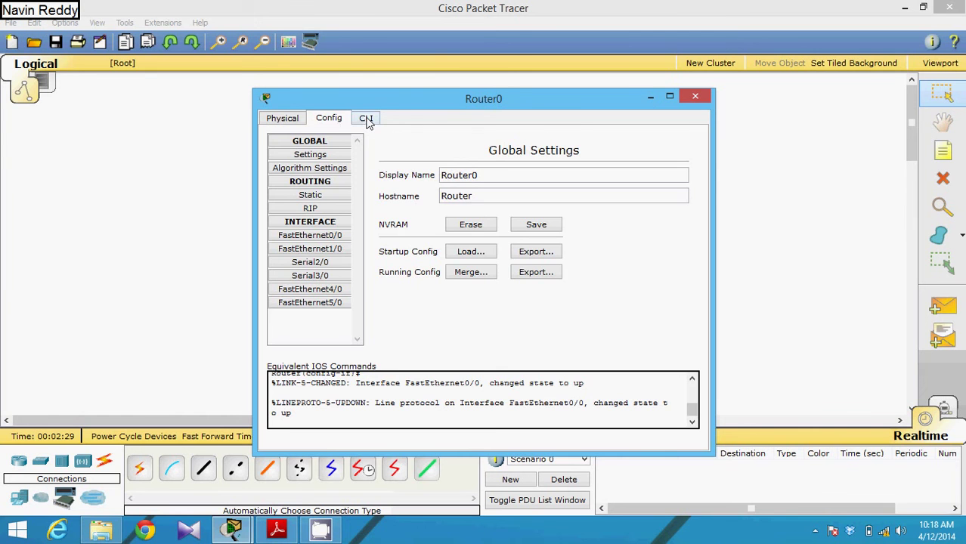
click(366, 120)
key(Return)
text(exit)
key(Return)
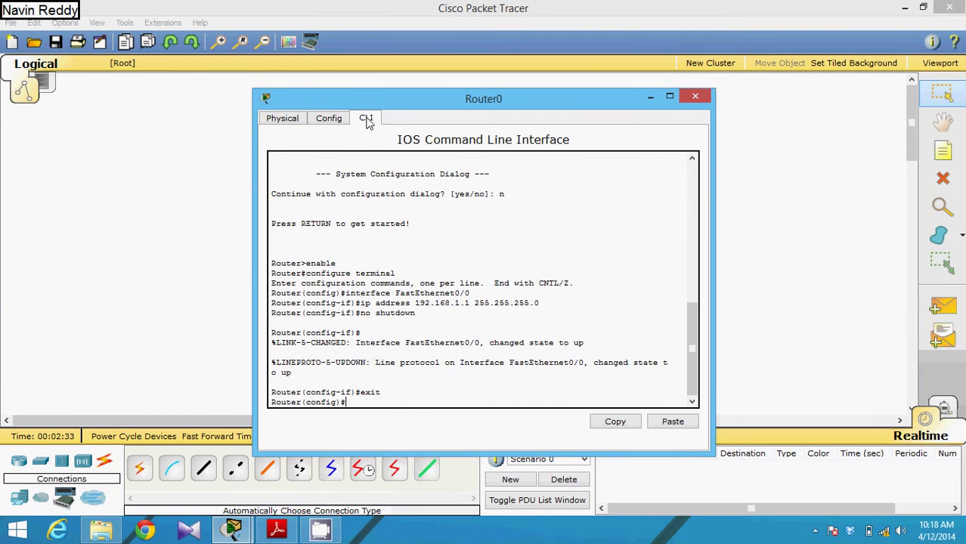
Step: Configure 'line vty 0' with a password and the 'login' command
text(line vty 0)
key(Return)
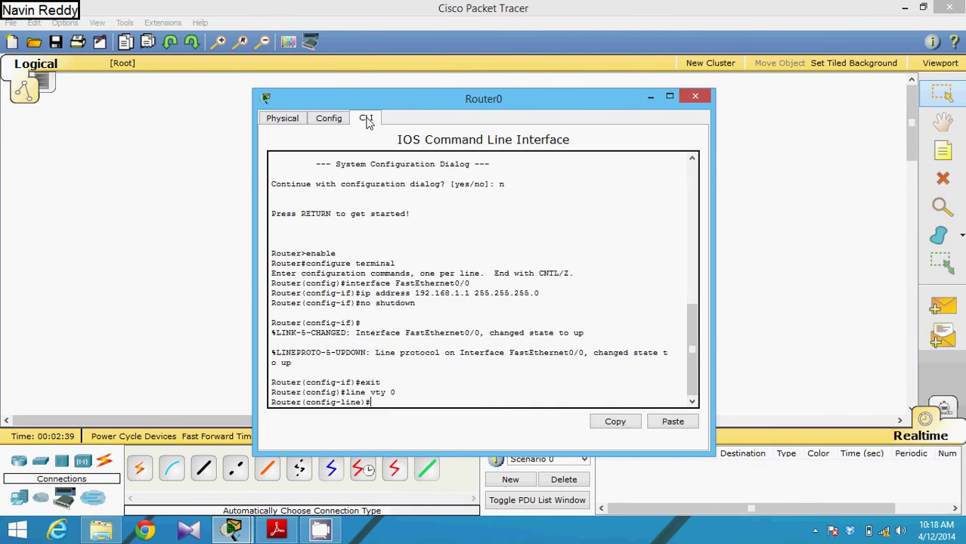
text(password 123456)
key(Return)
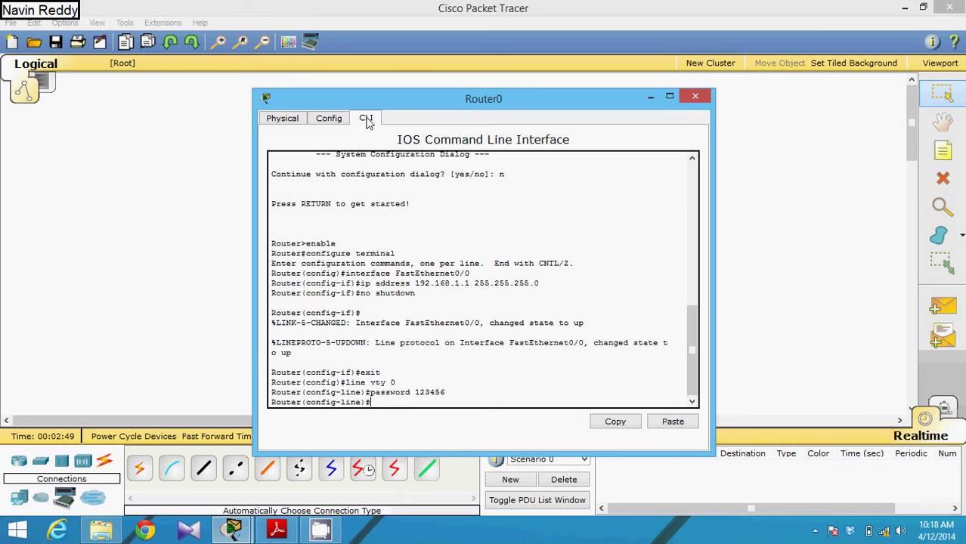
text(login)
key(Return)
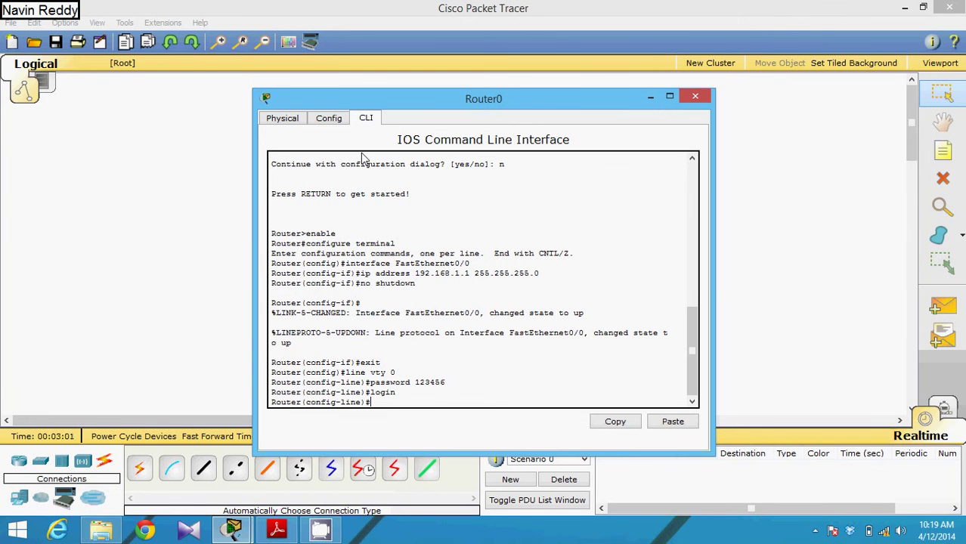
click(232, 529)
Step: Rerun the previous 'telnet 192.168.1.1' command from PC0's Command Prompt
click(205, 448)
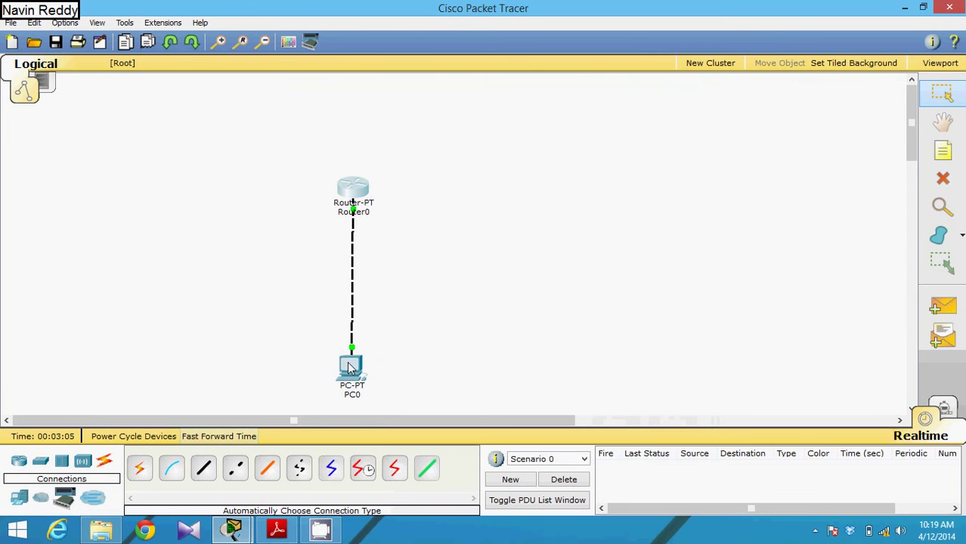
click(349, 364)
click(582, 169)
key(Up)
key(Return)
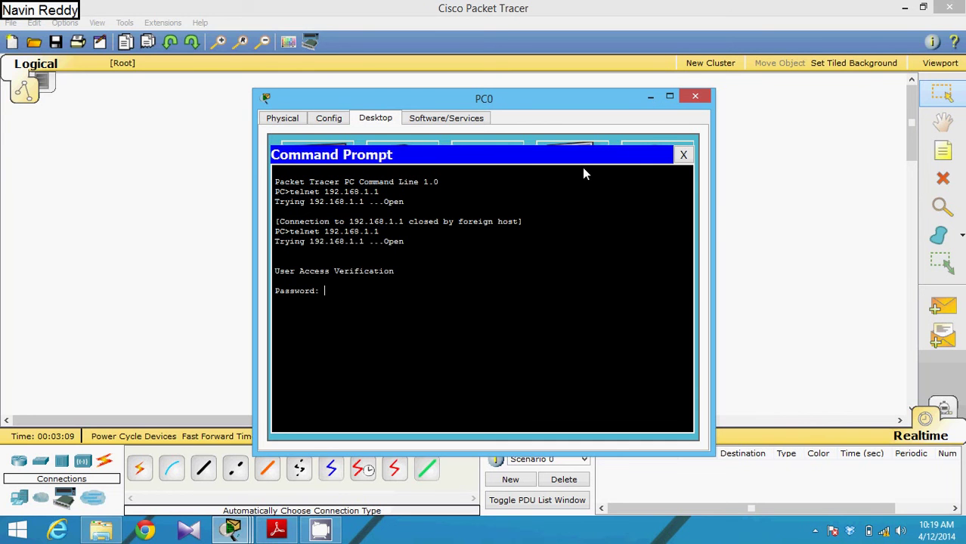
Step: Enter the VTY password at User Access Verification to reach the Router> prompt
click(311, 283)
drag(311, 283, 273, 266)
click(337, 294)
key(Return)
drag(316, 301, 275, 302)
click(319, 300)
Step: Try 'enable', note the 'No password set' refusal, and minimize PC0's window
text(enable)
key(Return)
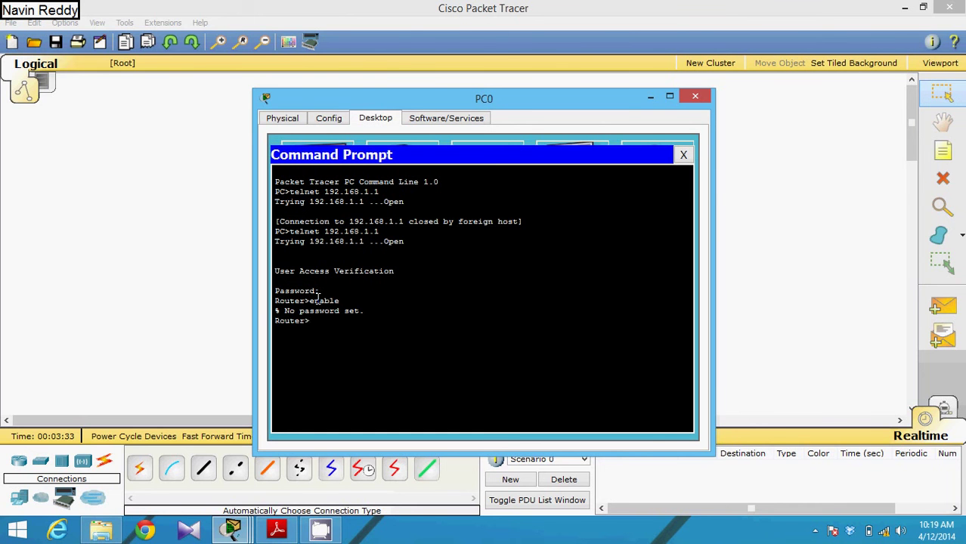
drag(364, 311, 281, 313)
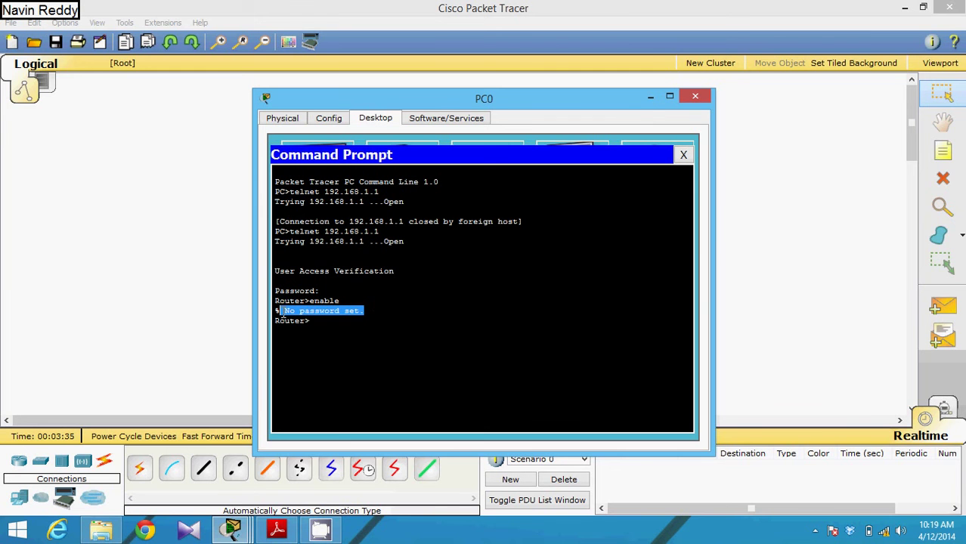
click(650, 99)
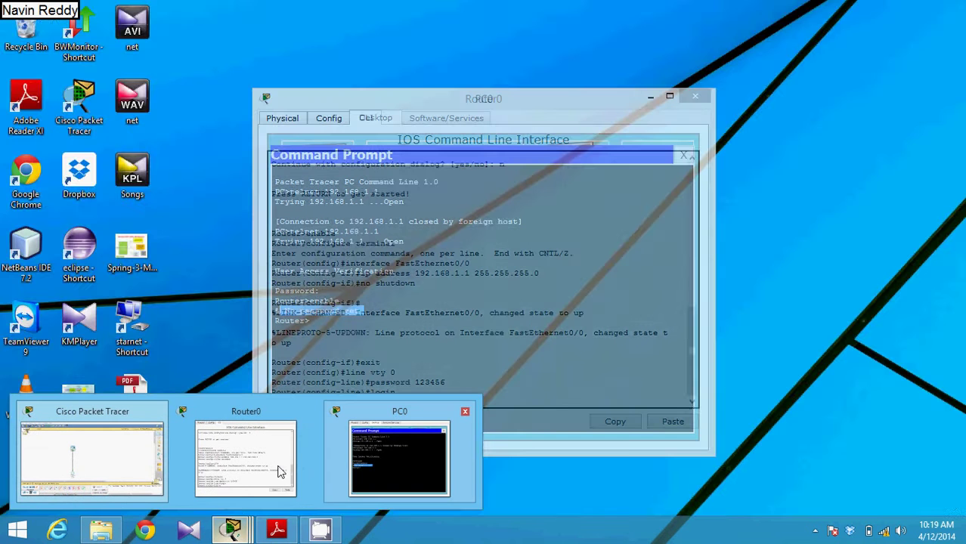
Step: In Router0's CLI, exit line mode and set an enable password
click(280, 474)
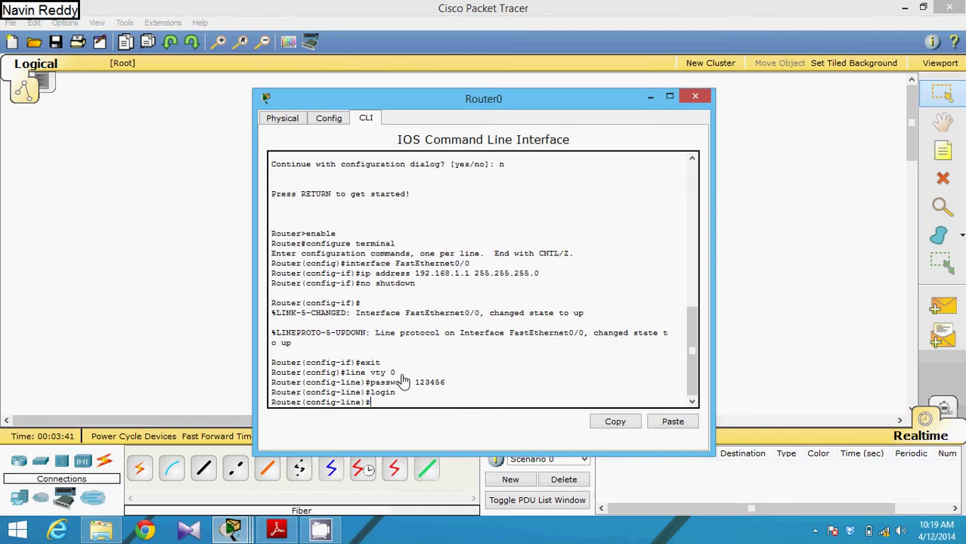
text(exi)
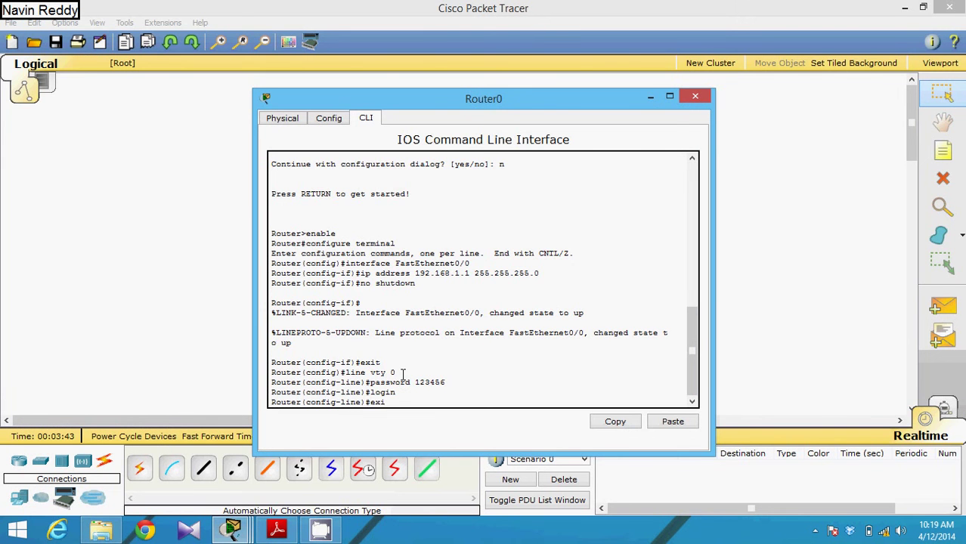
text(t)
key(Return)
text(enable pas)
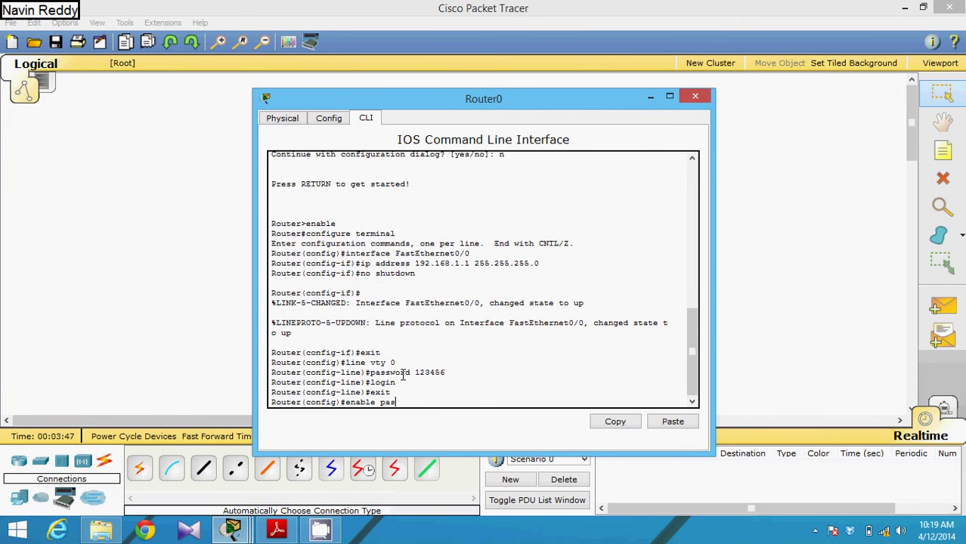
text(sword 12345)
key(Return)
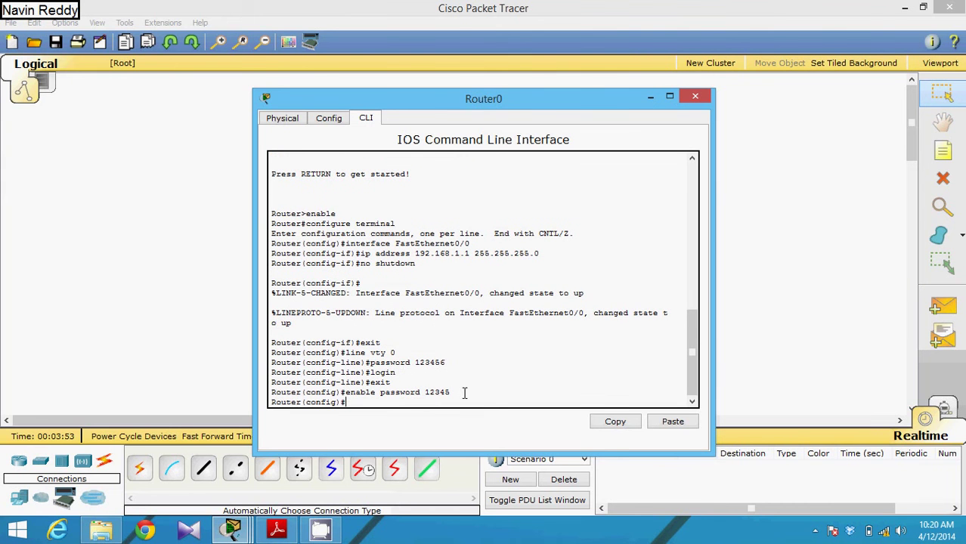
Step: Review the VTY and enable password commands, then switch back to PC0's telnet session
drag(445, 363, 375, 363)
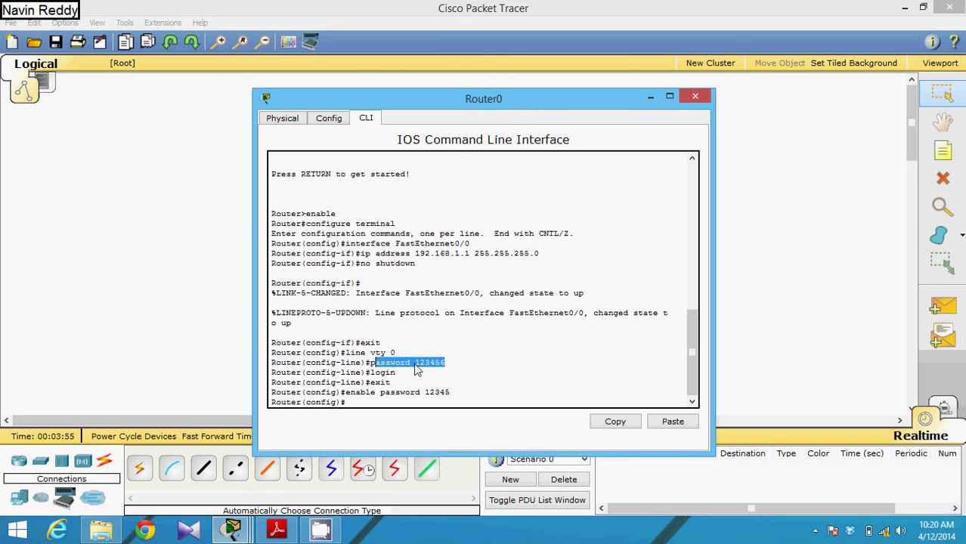
click(446, 366)
double_click(446, 364)
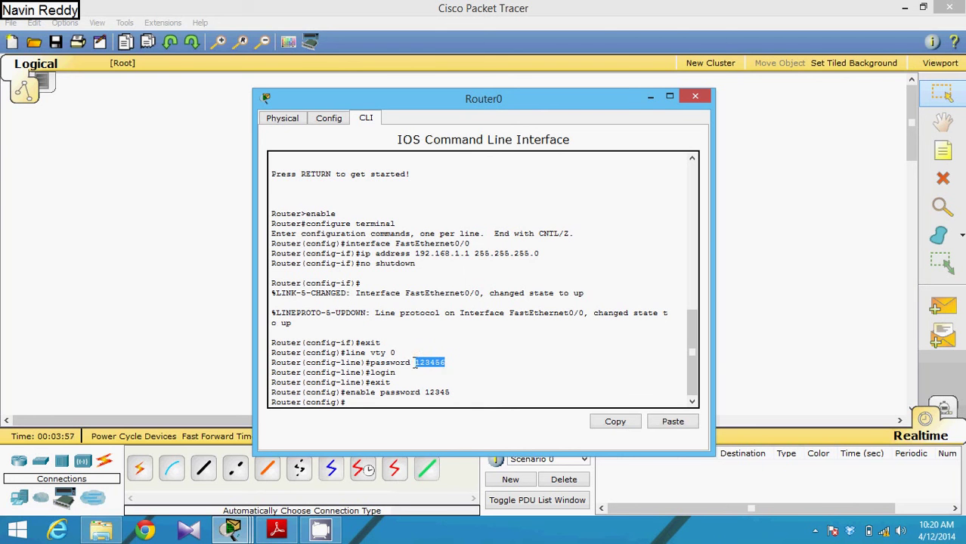
drag(451, 392, 426, 391)
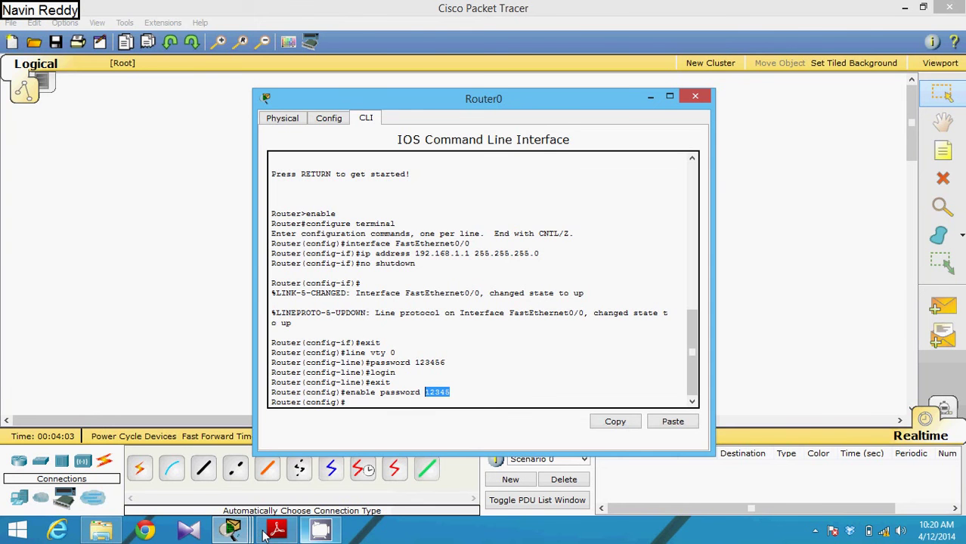
click(233, 529)
click(393, 469)
Step: From PC0's telnet session, run enable for privileged mode, then conf t to reach Router(config)#
click(417, 327)
key(Up)
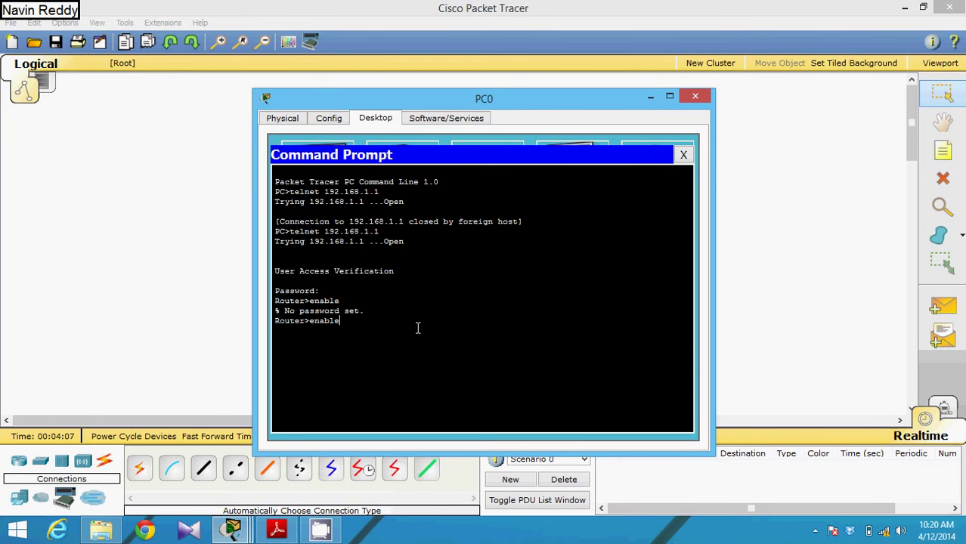
key(Return)
key(Return)
text(c)
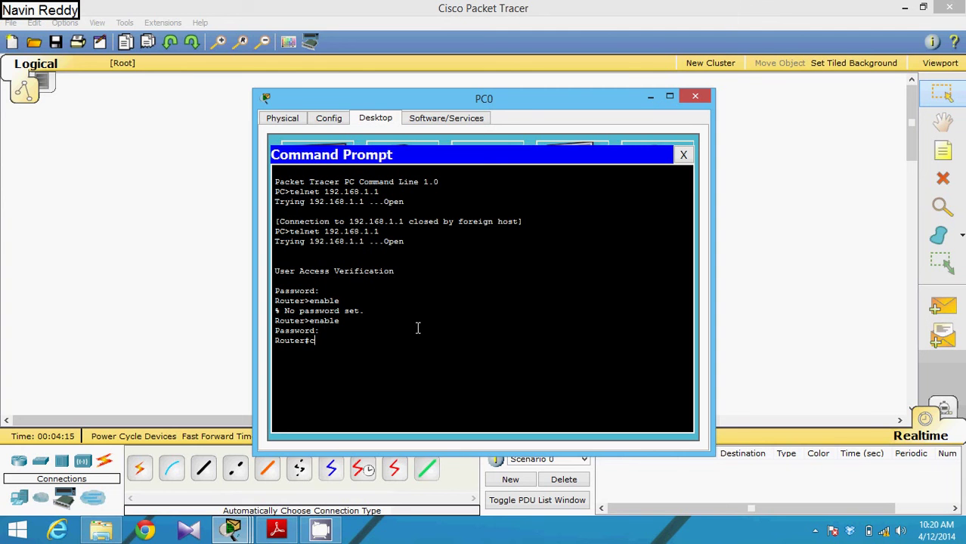
text(onf t)
key(Return)
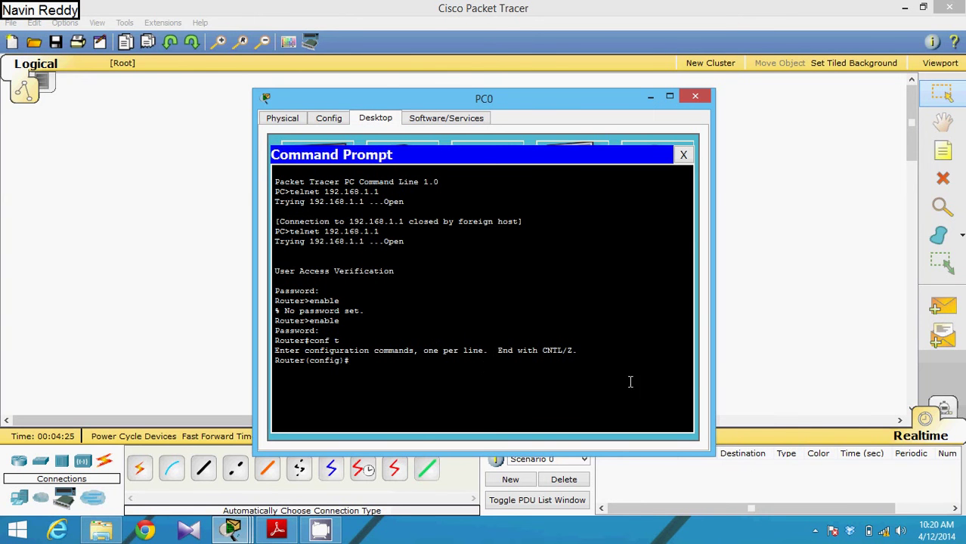
click(814, 532)
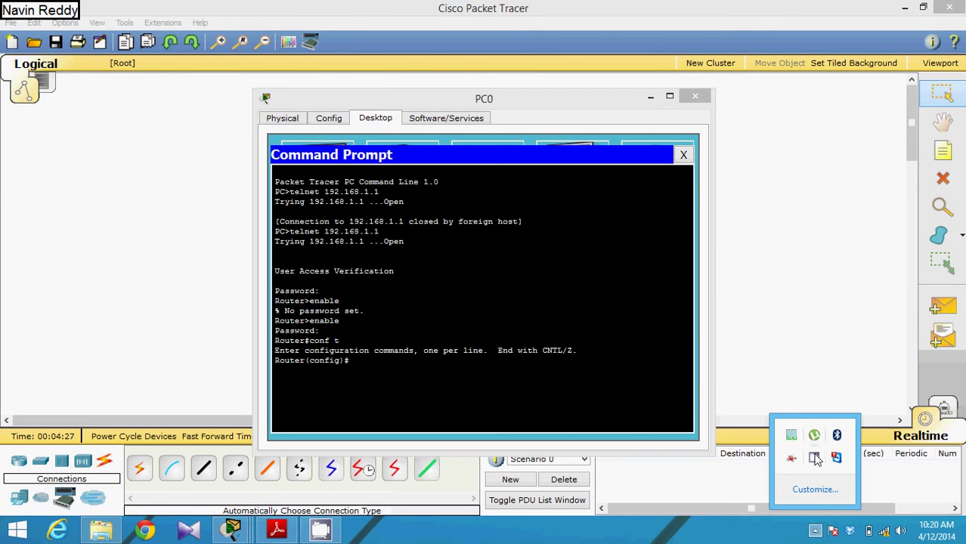